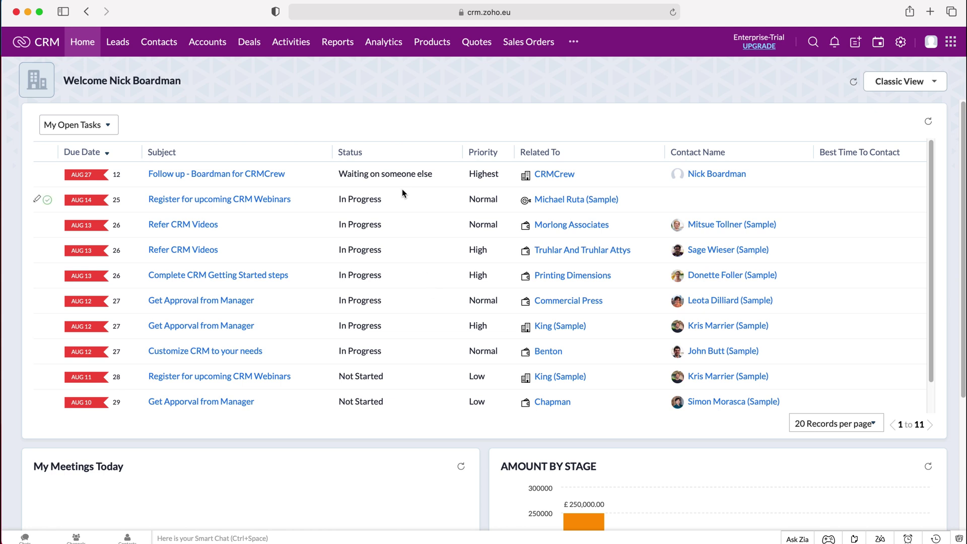
# Step: From the CRM setup page, go to Review Processes and start a new blank process
pyautogui.click(900, 43)
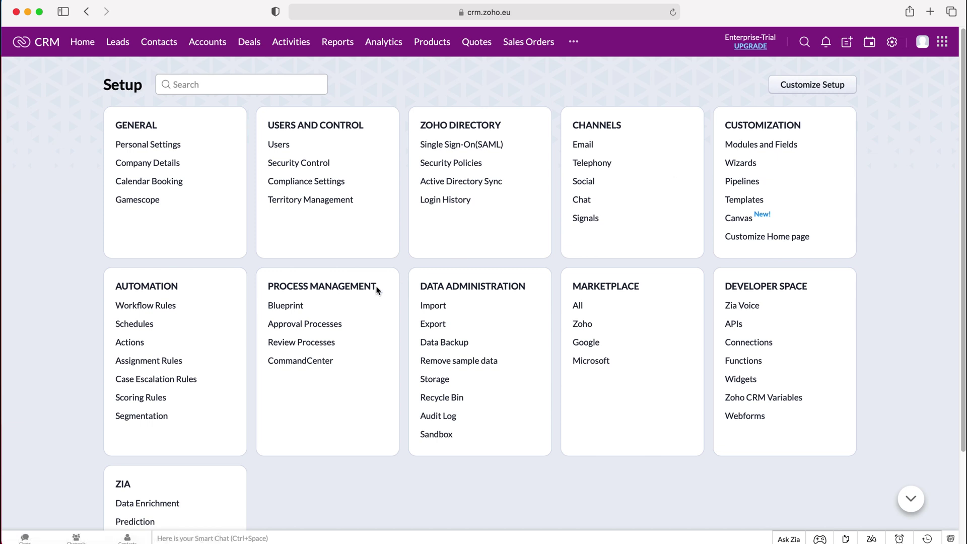
pyautogui.moveTo(378, 287); pyautogui.dragTo(300, 286)
pyautogui.click(302, 344)
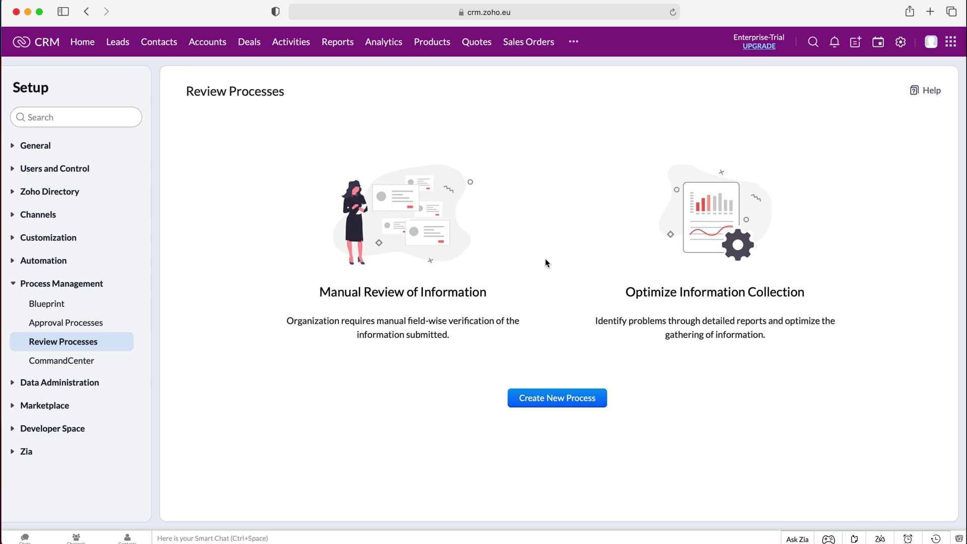
pyautogui.click(559, 406)
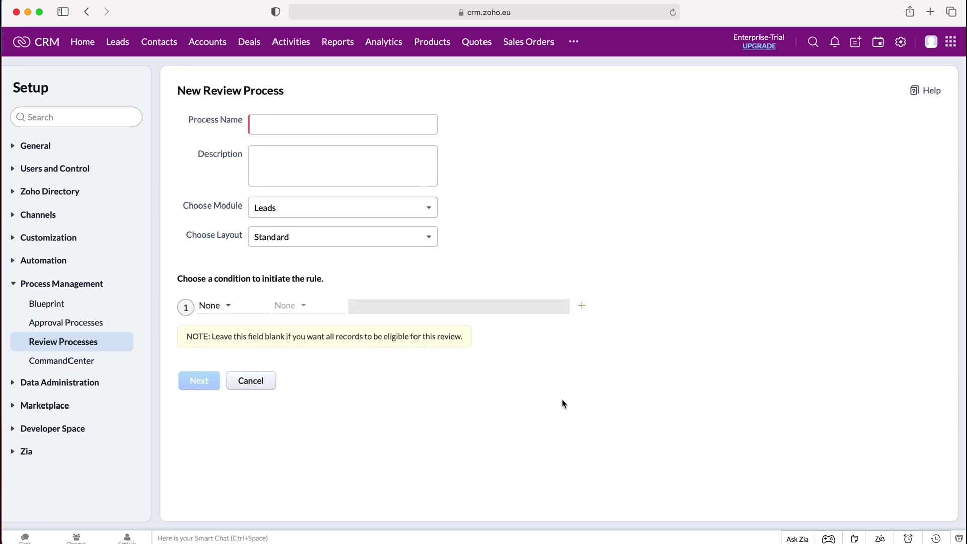
# Step: Name the review process 'Test' and leave the description empty
pyautogui.click(299, 122)
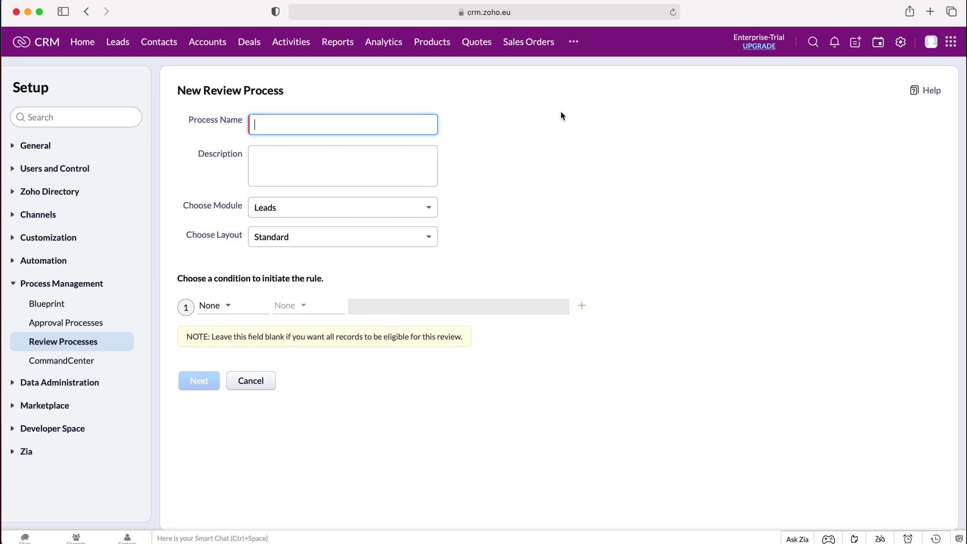
pyautogui.write('Test')
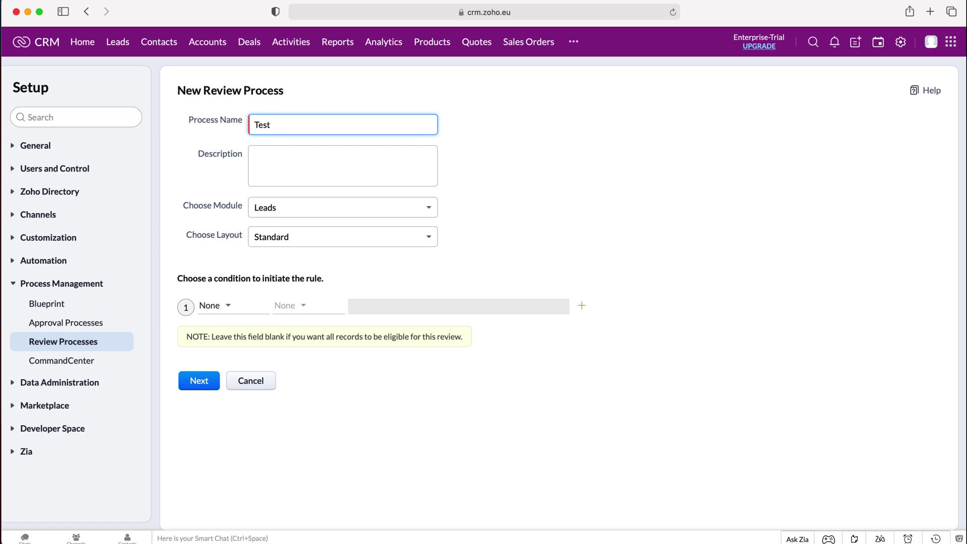
pyautogui.click(344, 169)
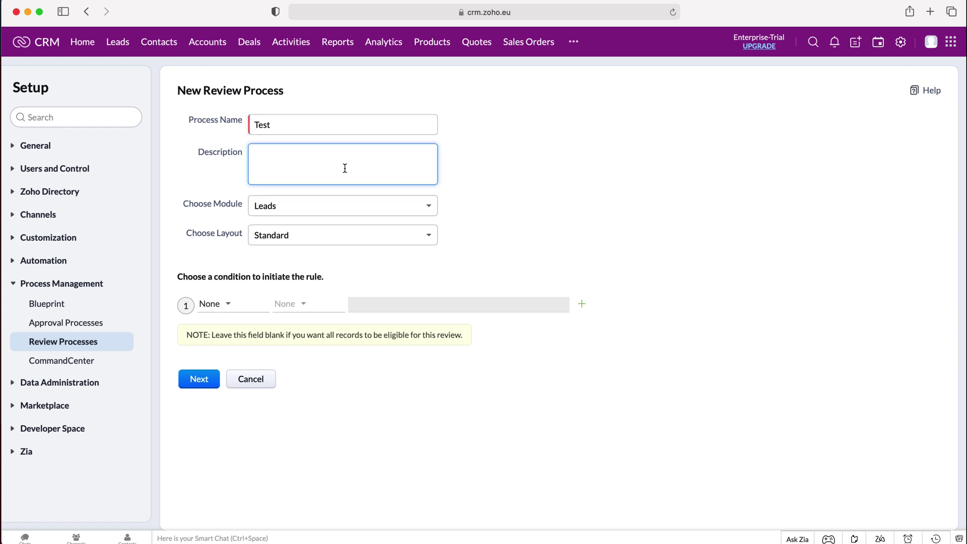
pyautogui.click(633, 160)
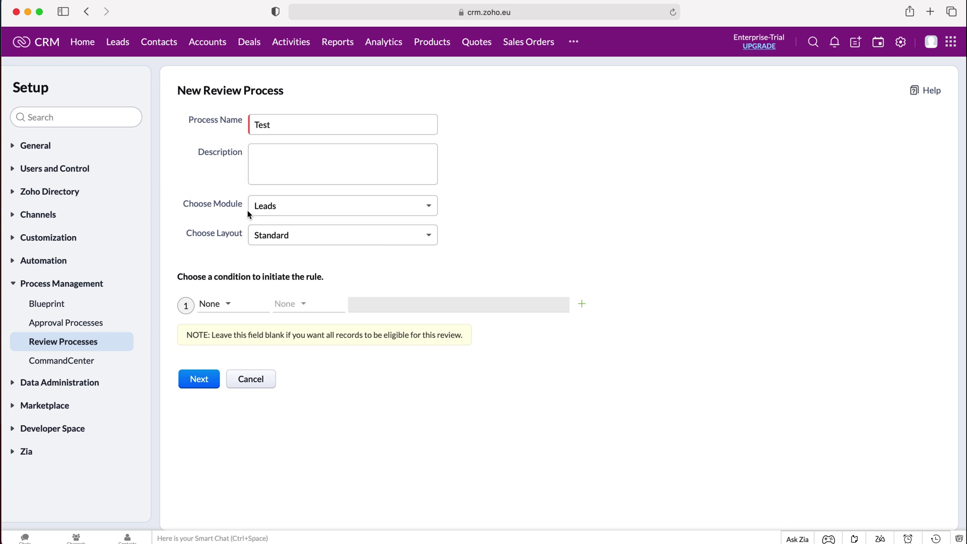
# Step: Apply the process to the Deals module, keeping the Standard layout
pyautogui.click(282, 207)
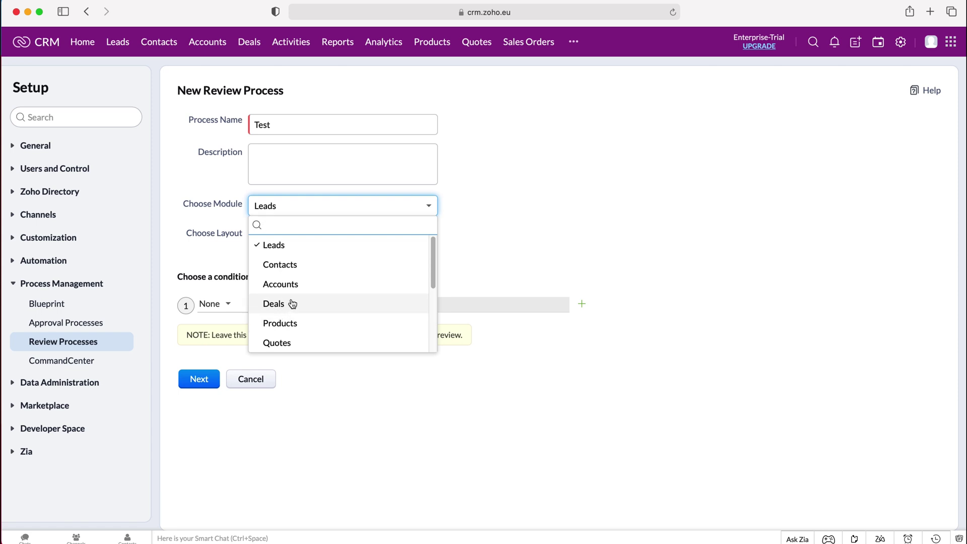
pyautogui.scroll(-4, 289, 306)
pyautogui.scroll(-2, 295, 303)
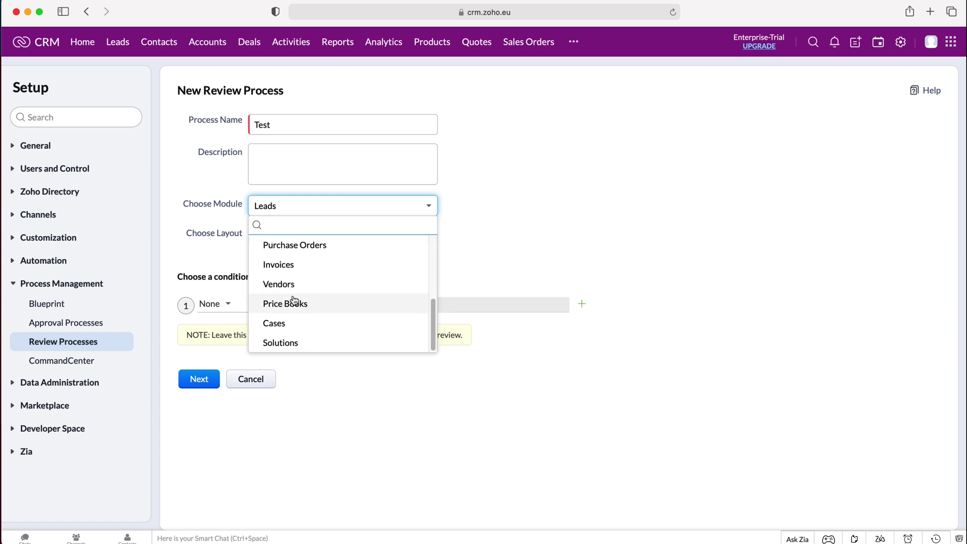
pyautogui.scroll(6, 292, 302)
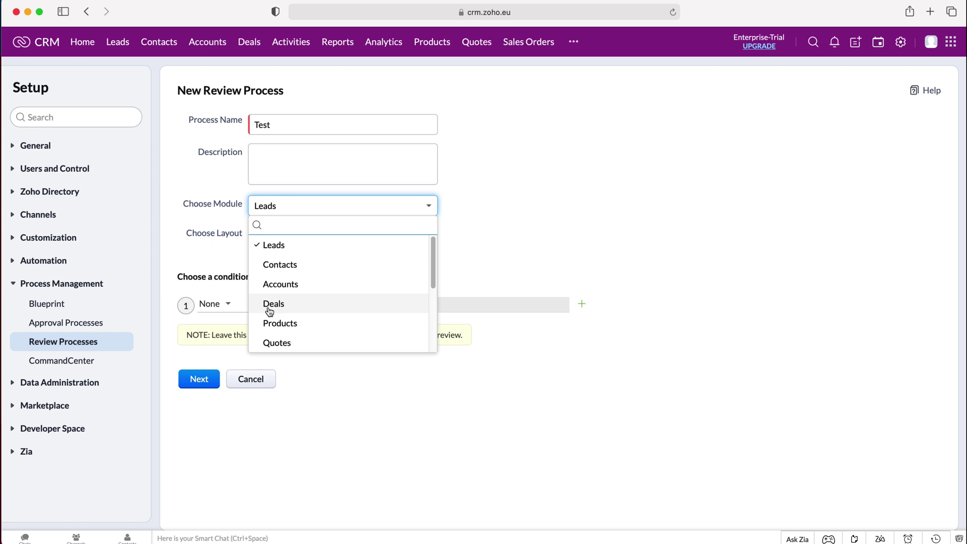
pyautogui.click(270, 308)
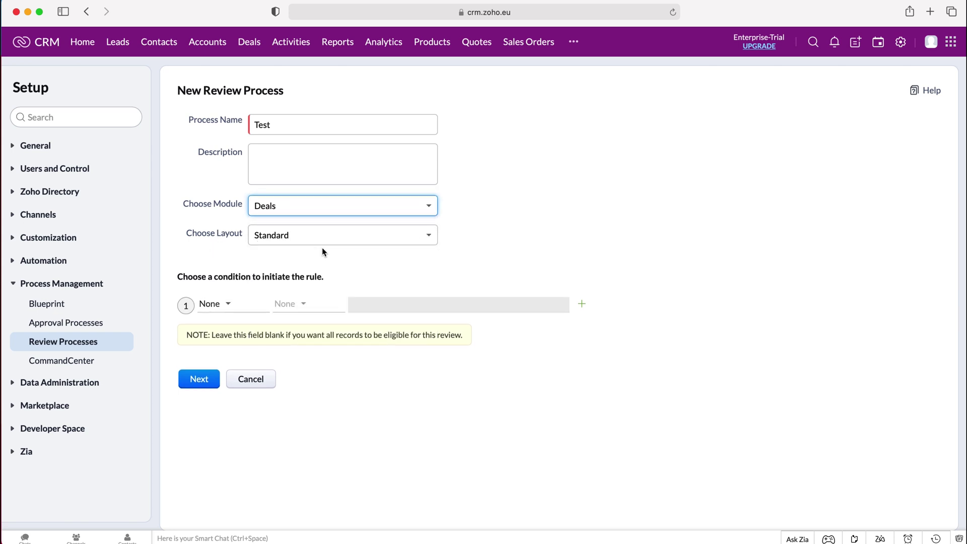
pyautogui.click(325, 235)
pyautogui.click(326, 235)
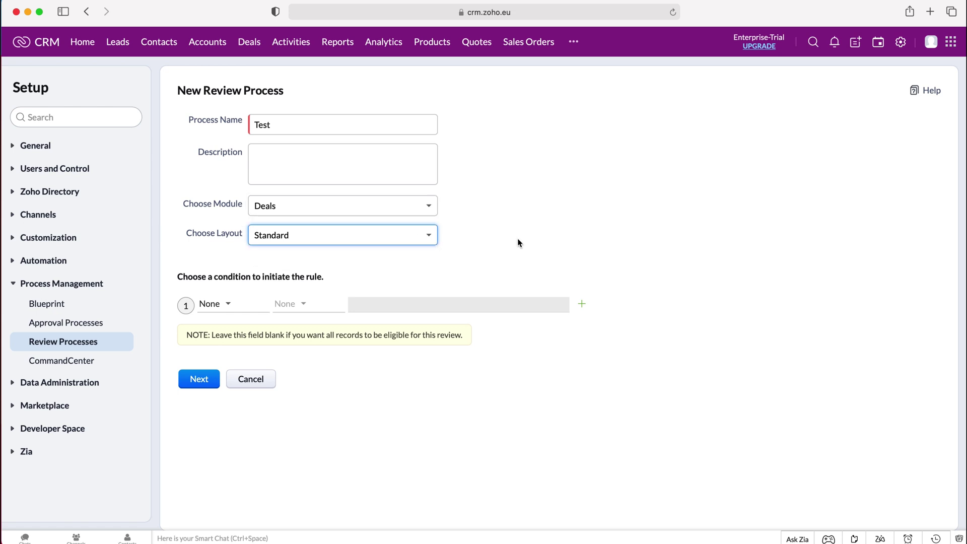
pyautogui.click(228, 302)
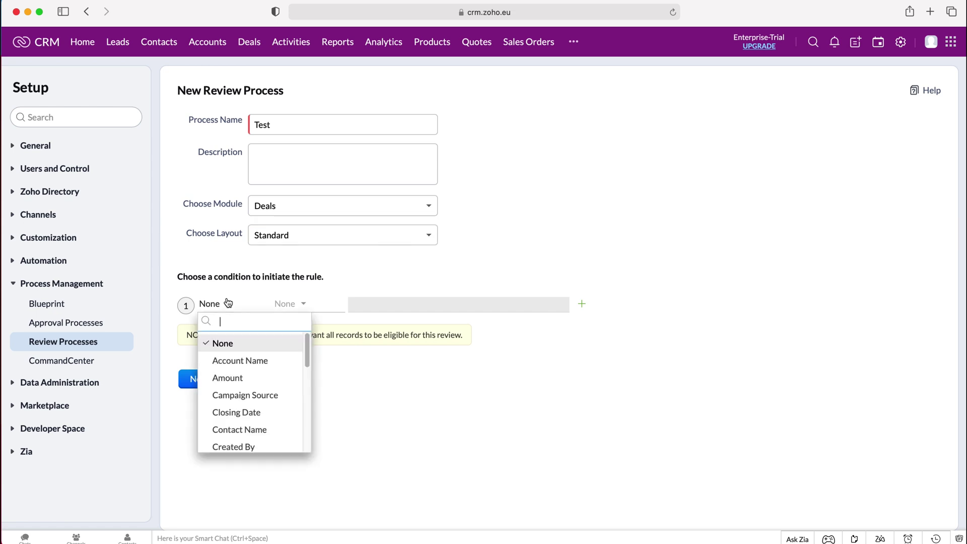
# Step: Build the condition row as Amount >= 1000000
pyautogui.click(236, 377)
pyautogui.click(290, 305)
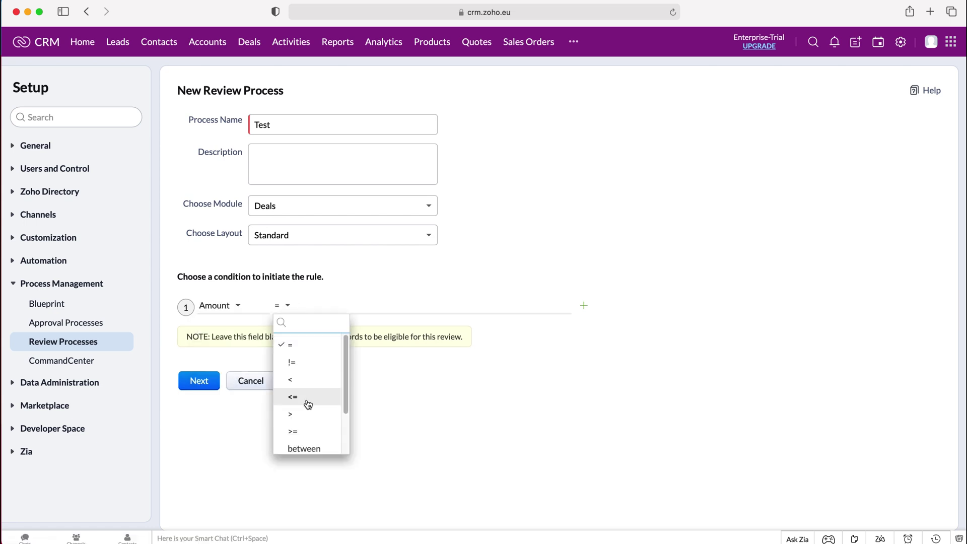
pyautogui.click(304, 432)
pyautogui.click(394, 303)
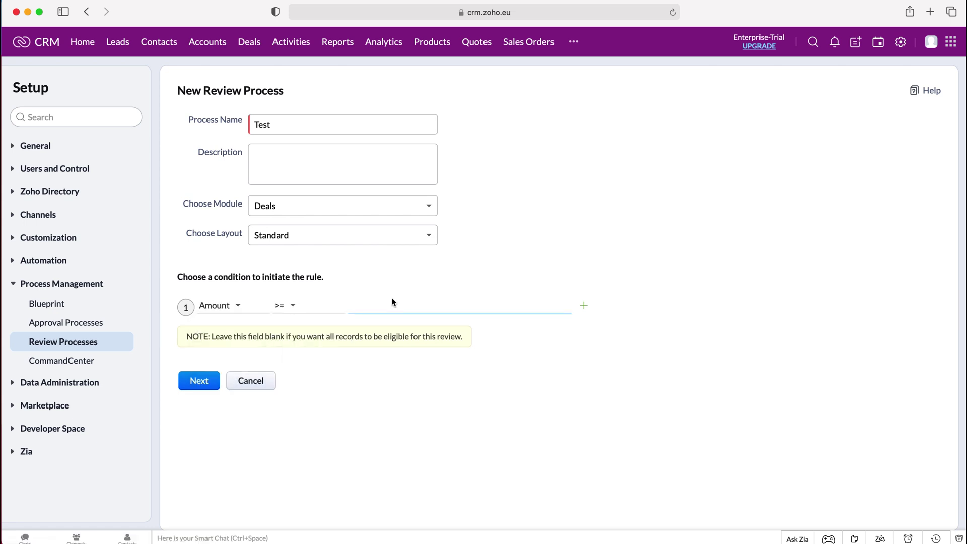
pyautogui.write('1000000')
pyautogui.click(728, 432)
pyautogui.moveTo(211, 337); pyautogui.dragTo(484, 337)
# Step: Continue to the flow editor and choose Amount and Closing Date as the reviewed fields
pyautogui.click(487, 337)
pyautogui.click(204, 381)
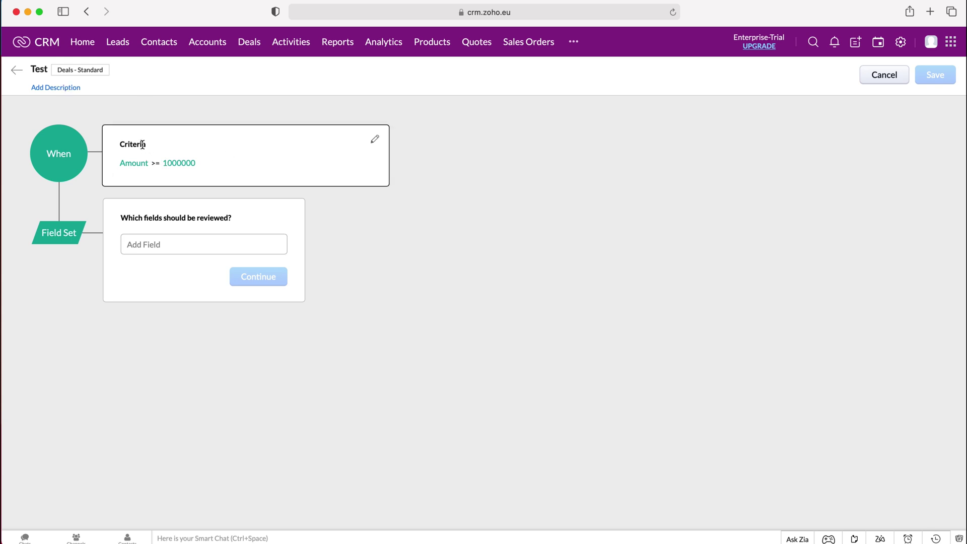
pyautogui.click(171, 242)
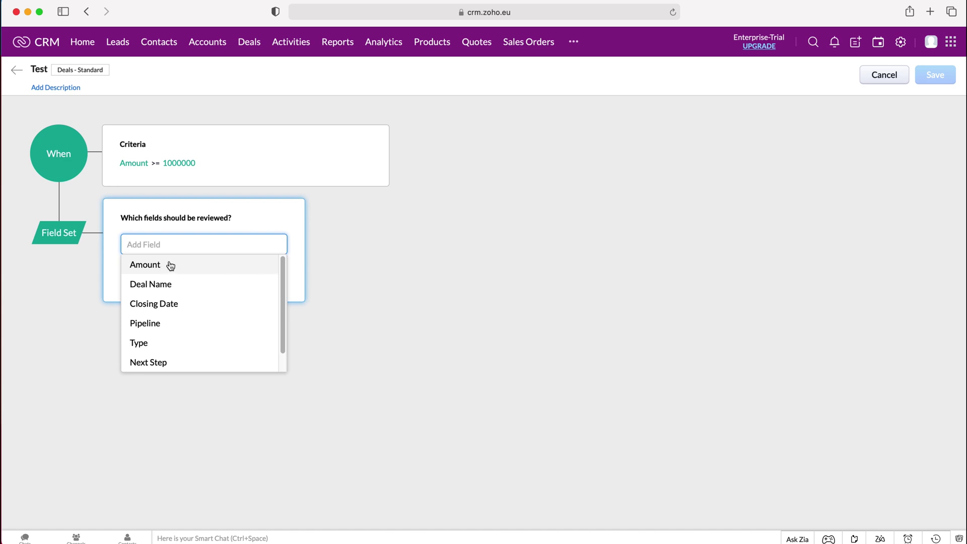
pyautogui.click(171, 265)
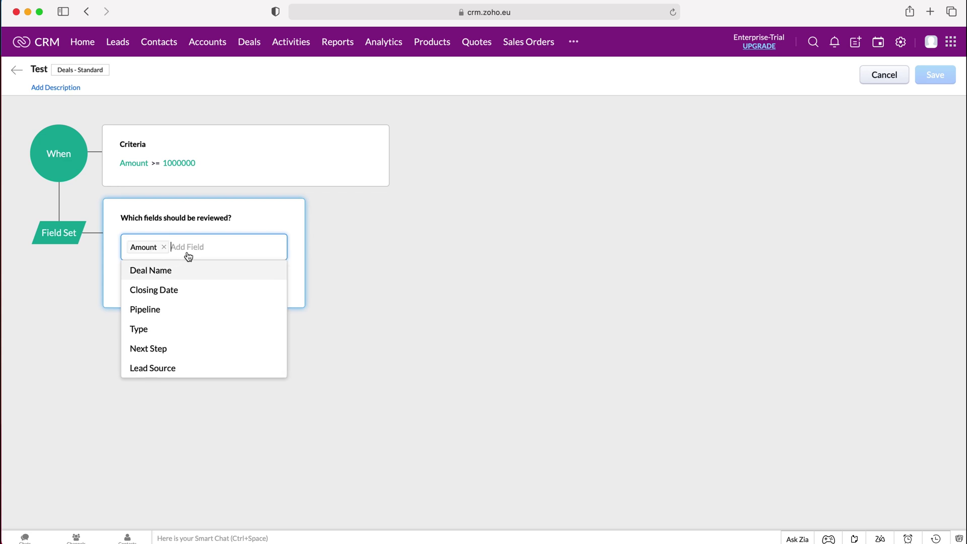
pyautogui.click(165, 288)
pyautogui.click(419, 234)
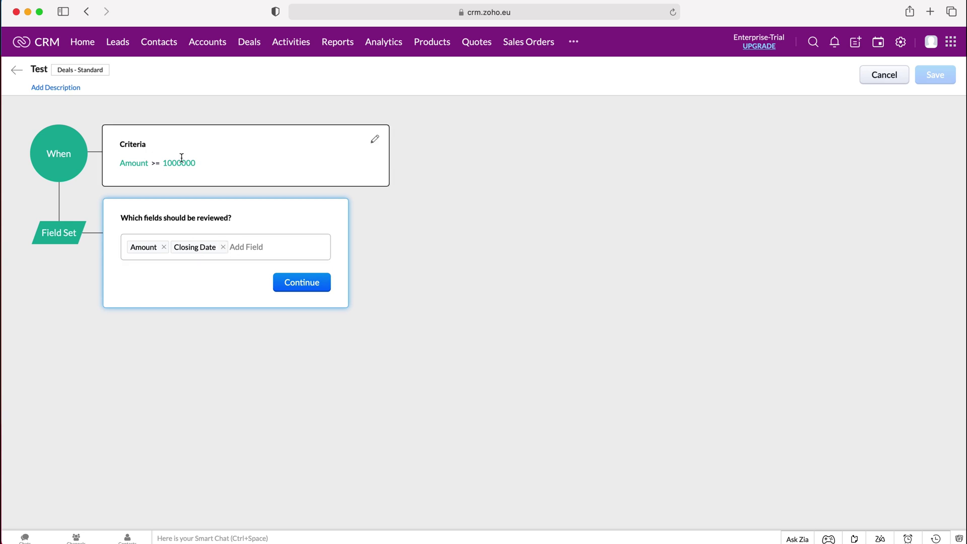
pyautogui.click(301, 286)
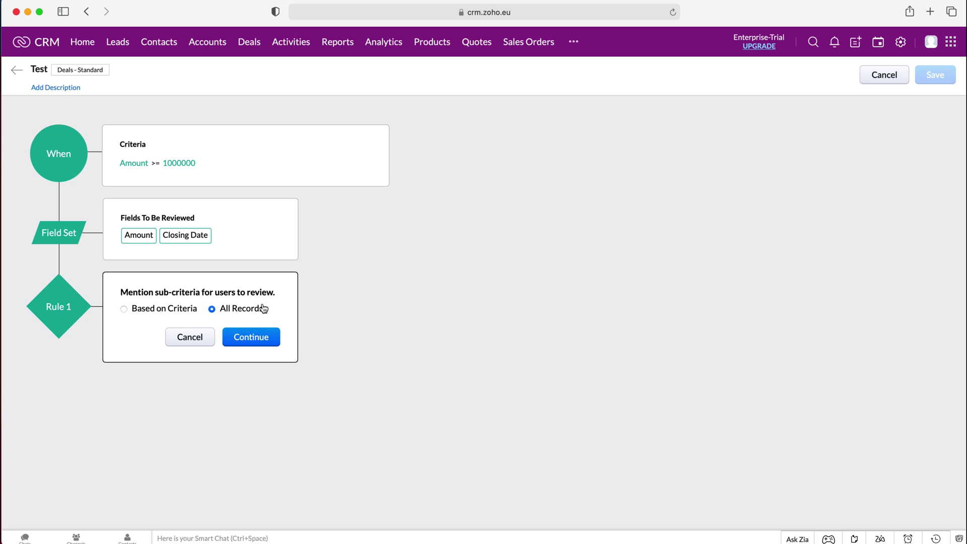
# Step: Set Rule 1 to review All Records instead of Based on Criteria, and continue
pyautogui.click(141, 313)
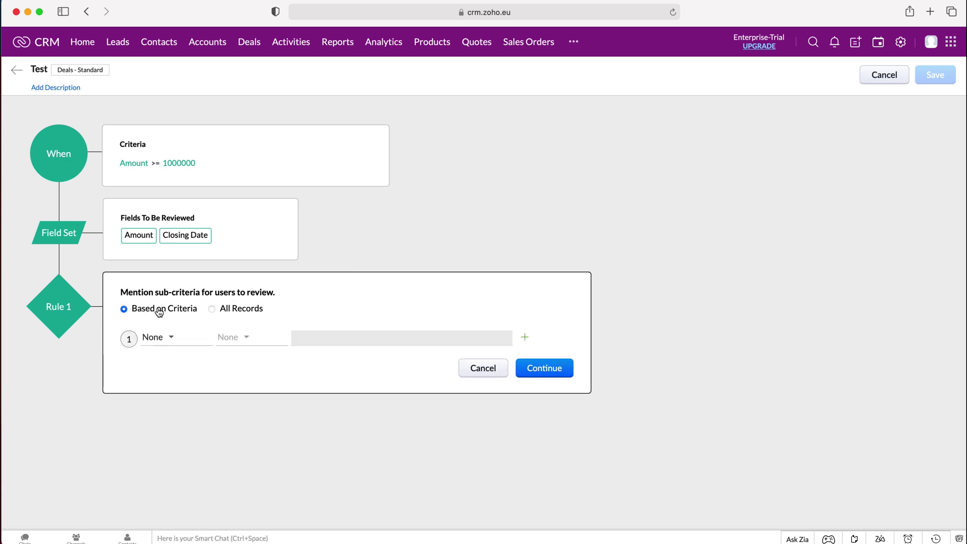
pyautogui.click(242, 311)
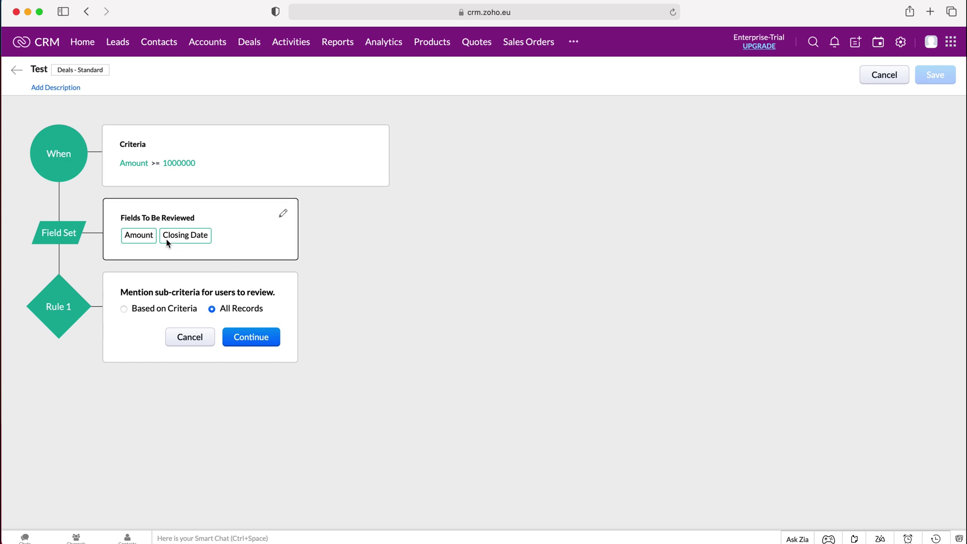
pyautogui.click(255, 338)
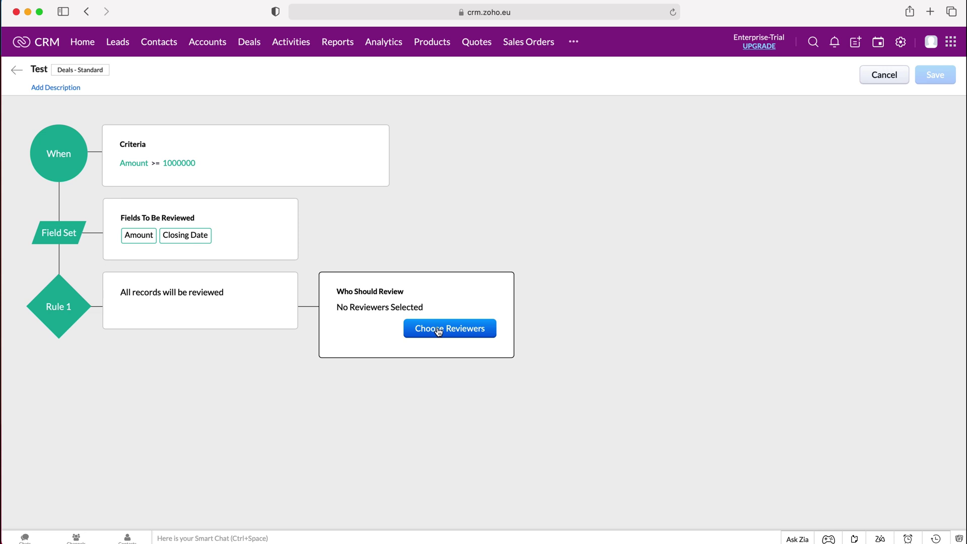
# Step: Under Users, select the single available user as Rule 1's reviewer and save
pyautogui.click(457, 327)
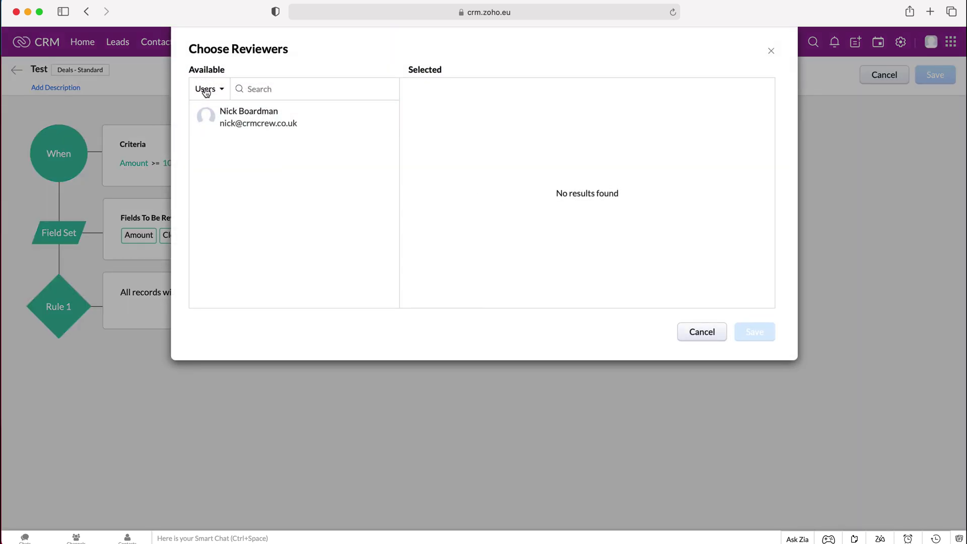
pyautogui.click(220, 90)
pyautogui.click(219, 90)
pyautogui.click(217, 93)
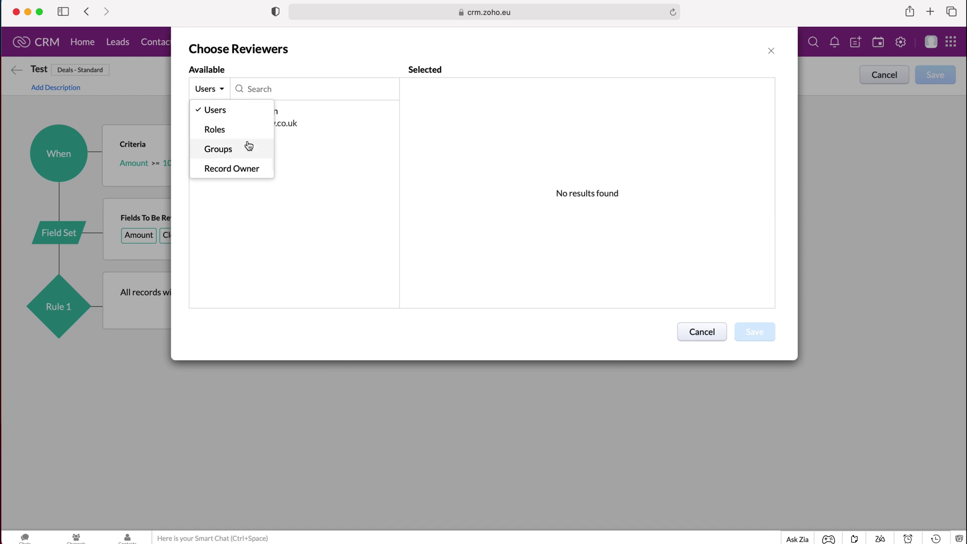
pyautogui.click(346, 68)
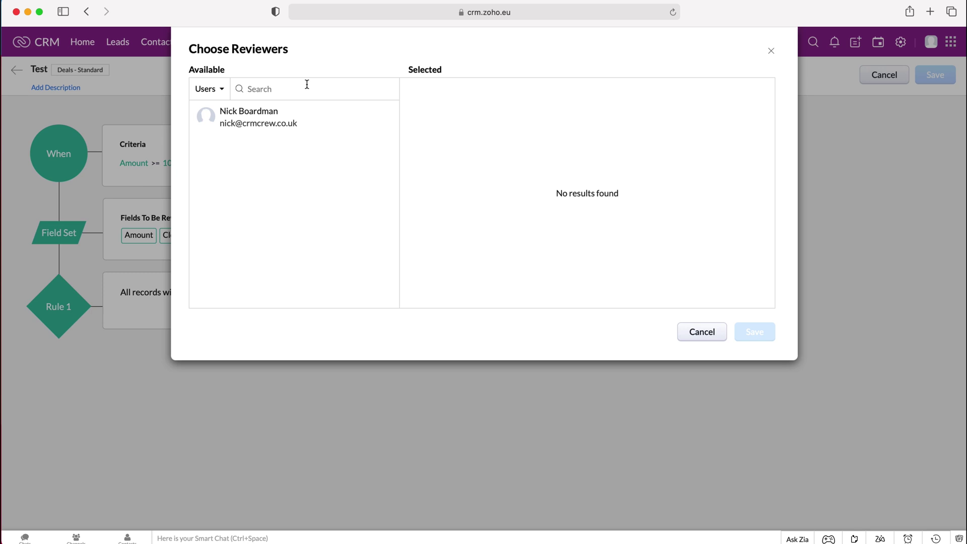
pyautogui.click(252, 106)
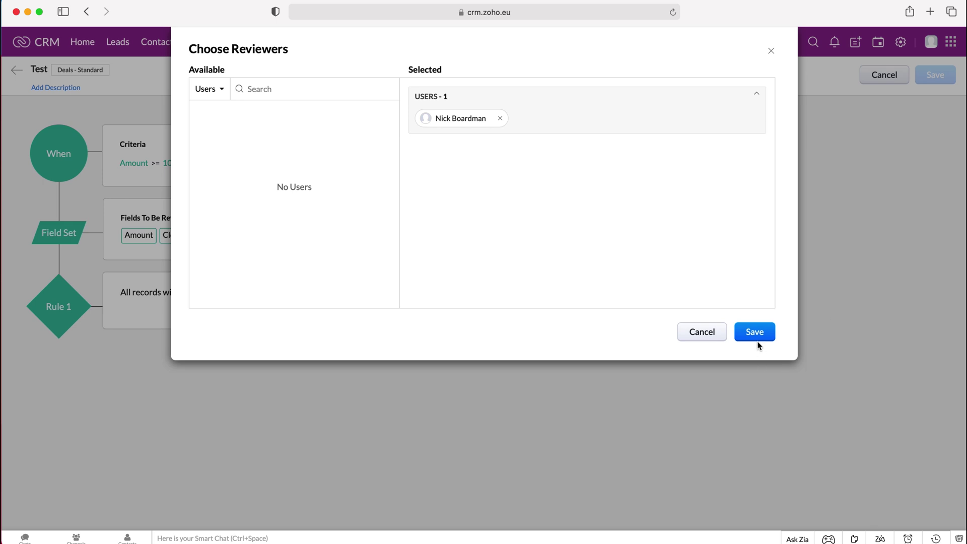
pyautogui.click(745, 330)
pyautogui.click(360, 307)
pyautogui.press('Escape')
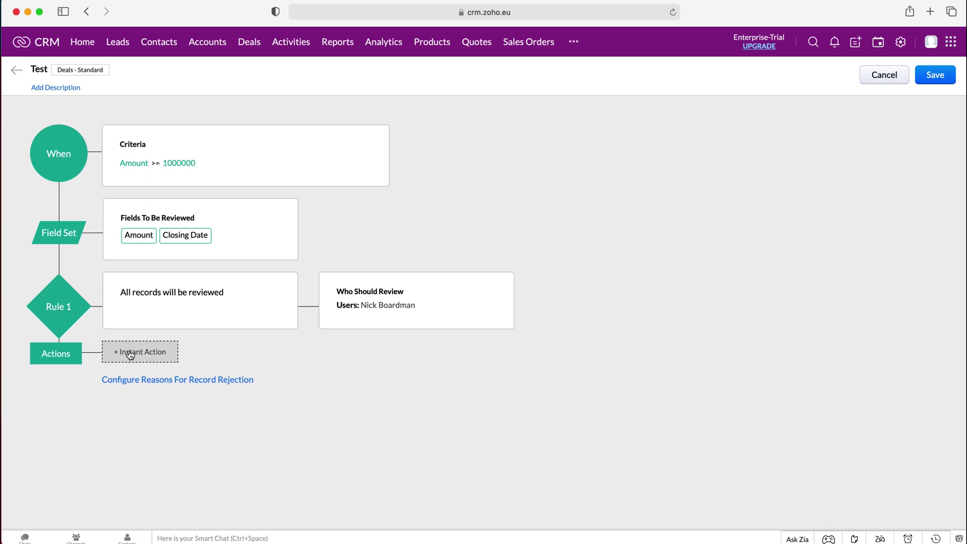
# Step: Confirm the Instant Action options with every notification and escalation left unchecked
pyautogui.click(160, 355)
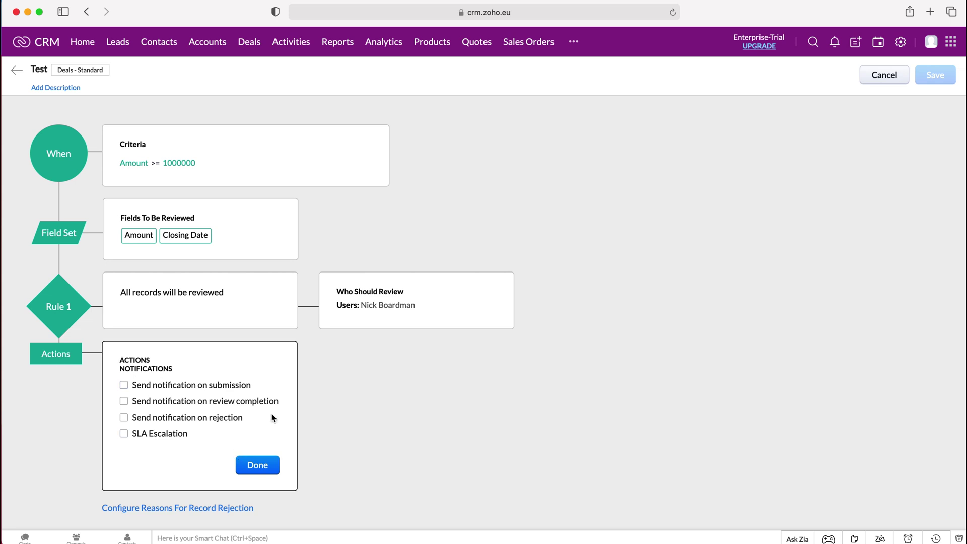
pyautogui.click(243, 463)
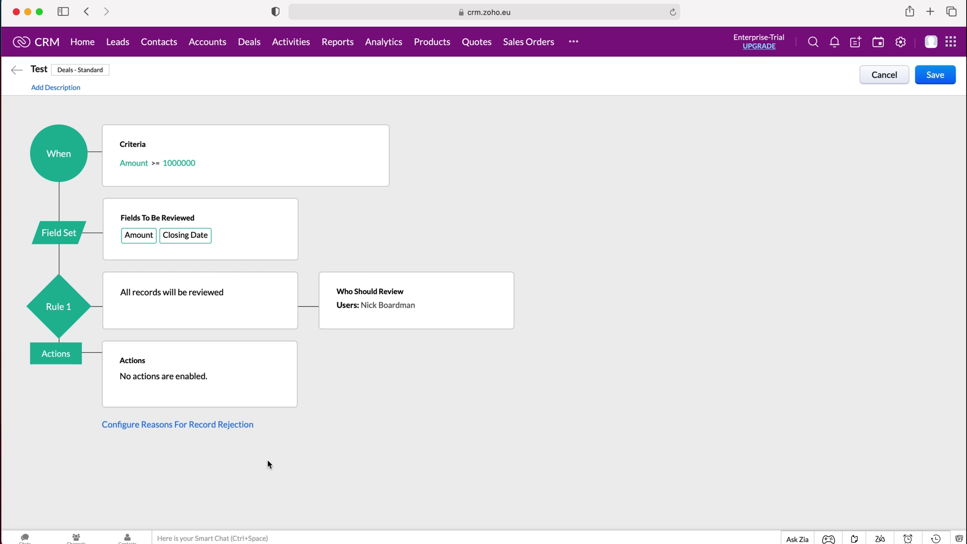
pyautogui.moveTo(192, 427)
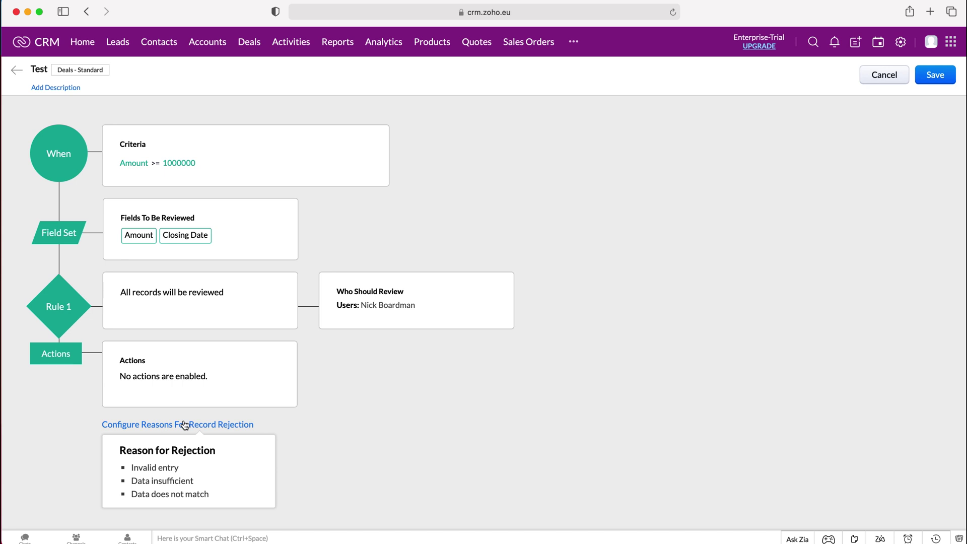
pyautogui.click(185, 425)
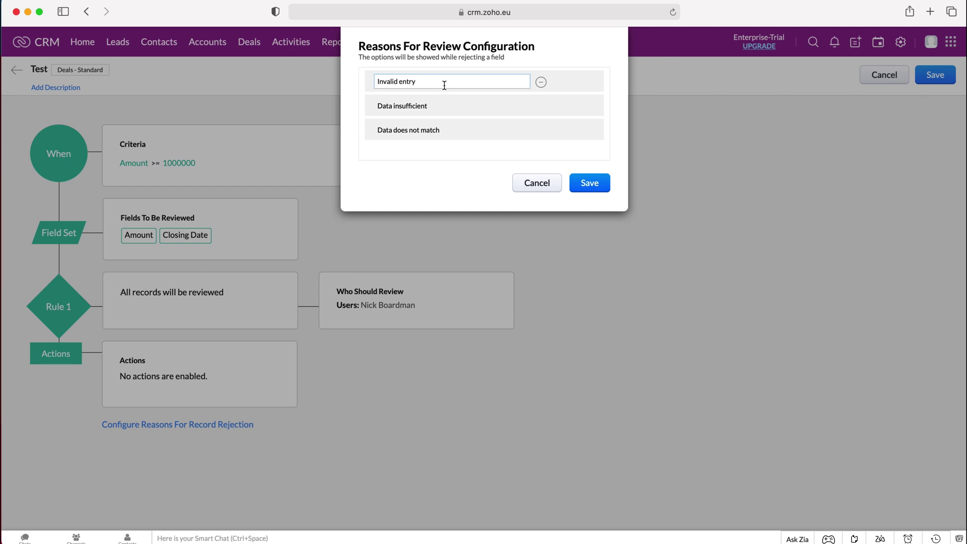
pyautogui.click(536, 183)
pyautogui.moveTo(160, 427)
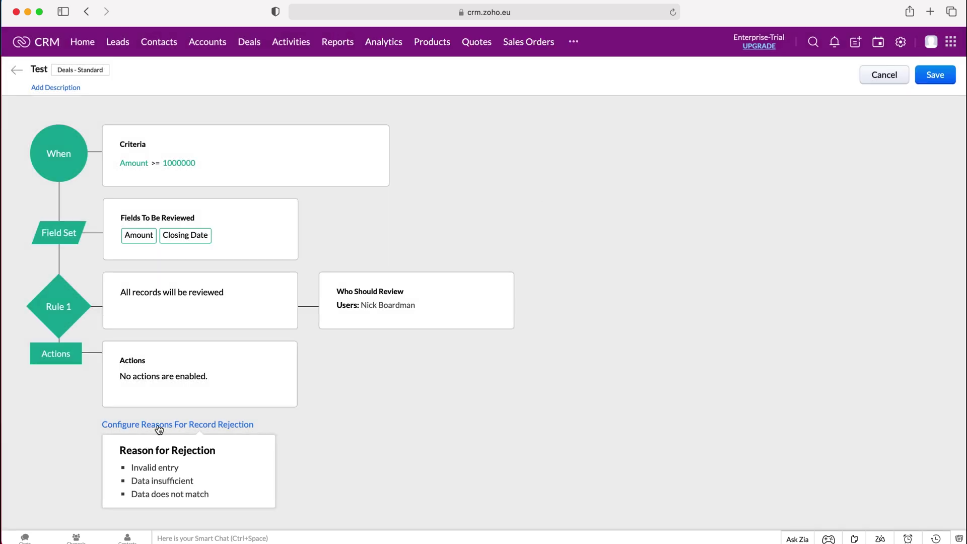
pyautogui.click(936, 75)
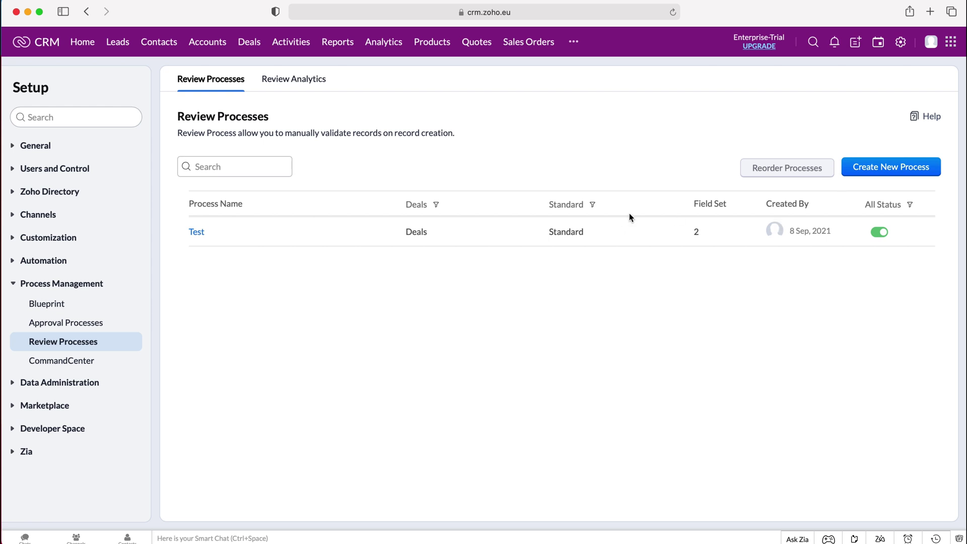
# Step: Toggle the Test process's status off and back on so it stays active
pyautogui.moveTo(696, 233)
pyautogui.click(884, 231)
pyautogui.click(883, 232)
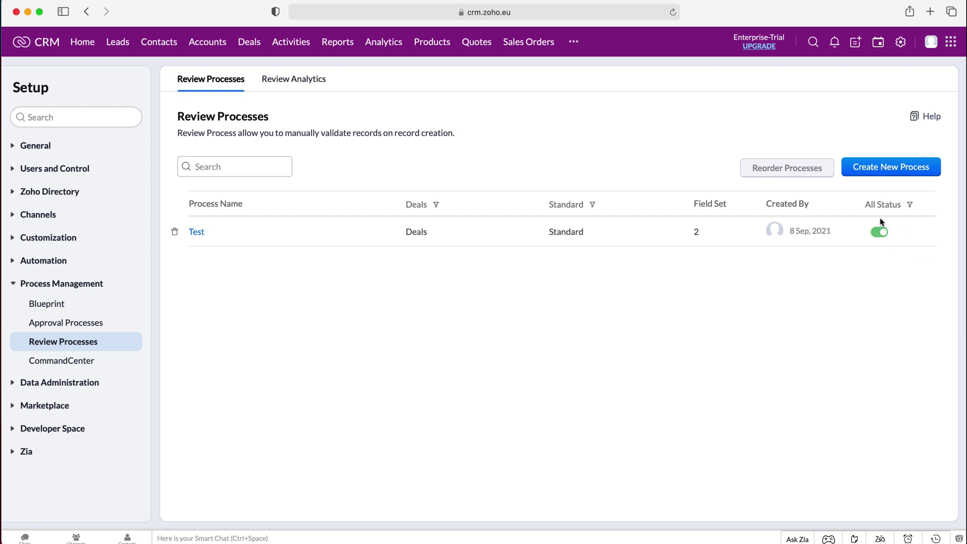